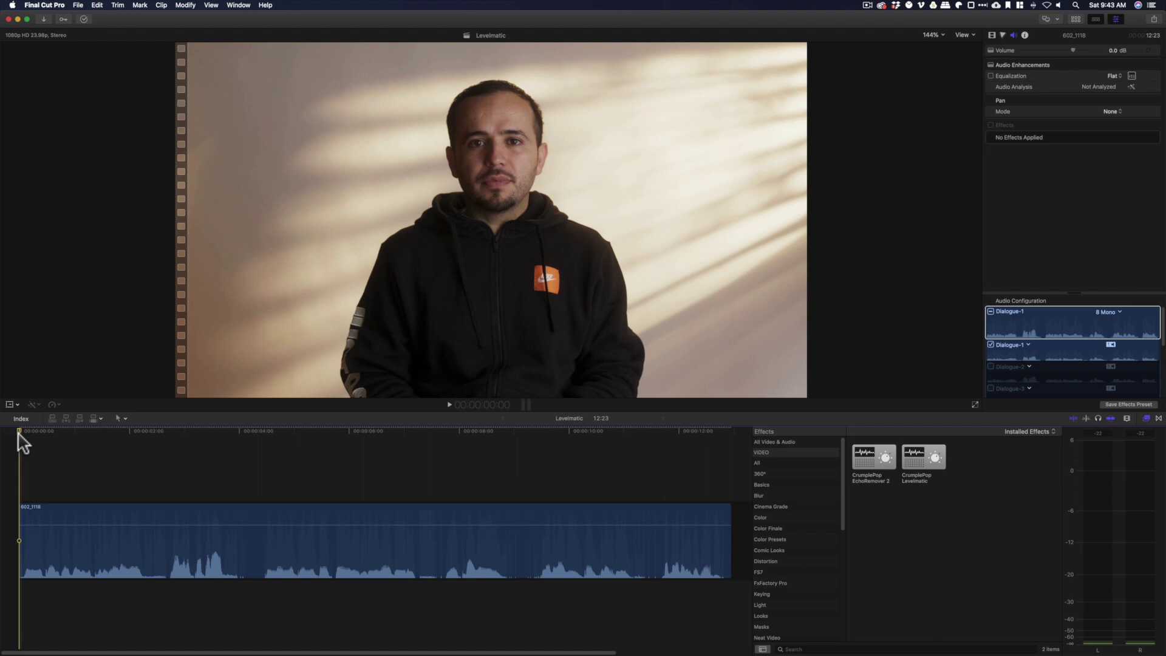
# Step: Play part of the interview, then lower the clip volume by hand as a demonstration
pyautogui.press('space')
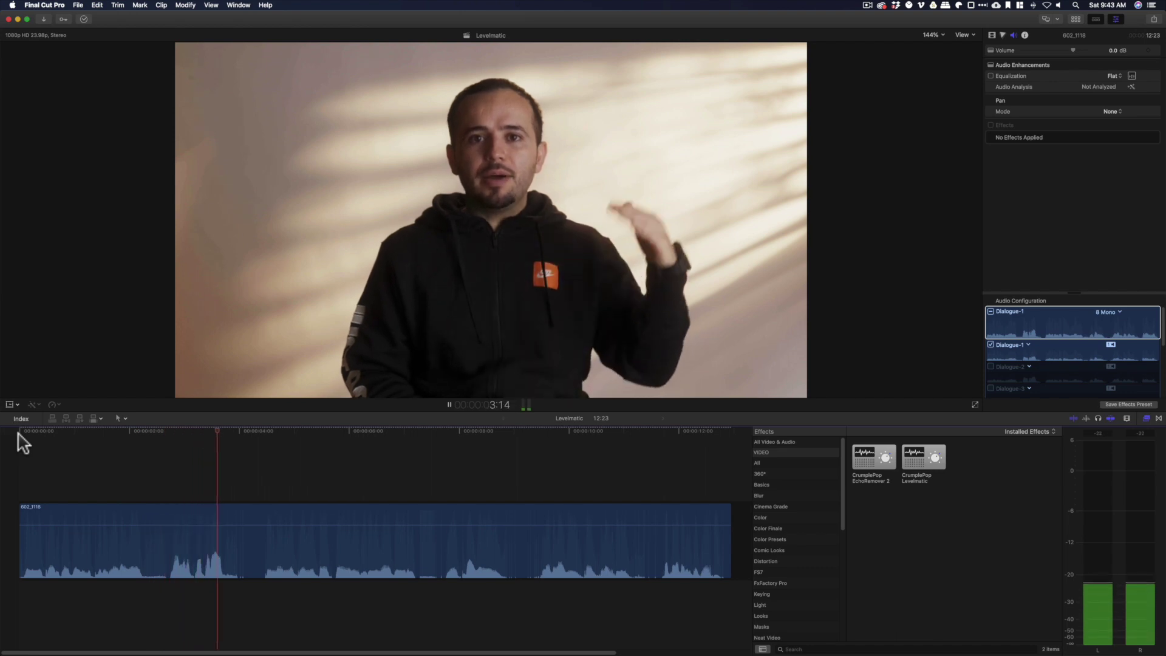
pyautogui.press('space')
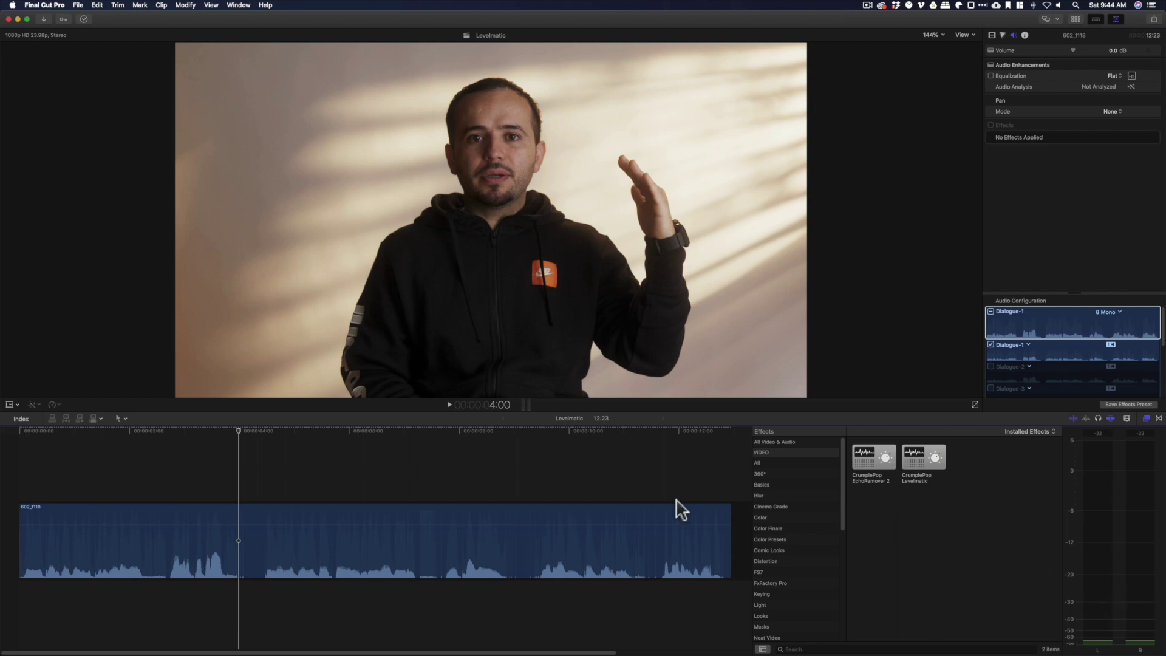
pyautogui.moveTo(500, 526); pyautogui.dragTo(464, 486)
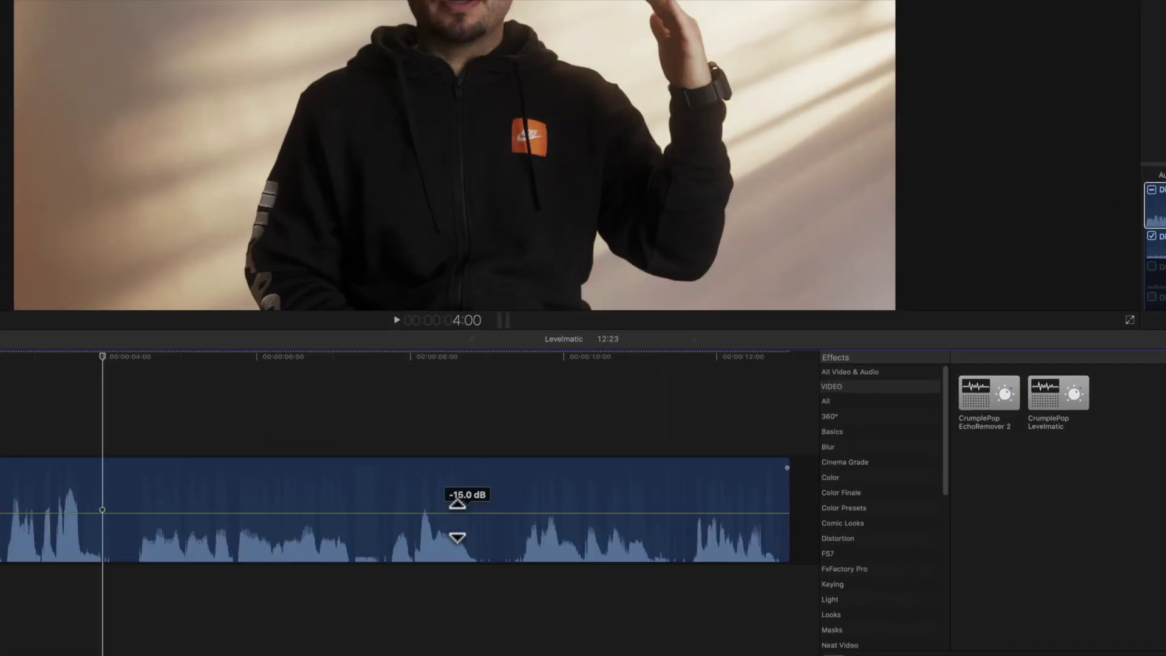
pyautogui.press('s')
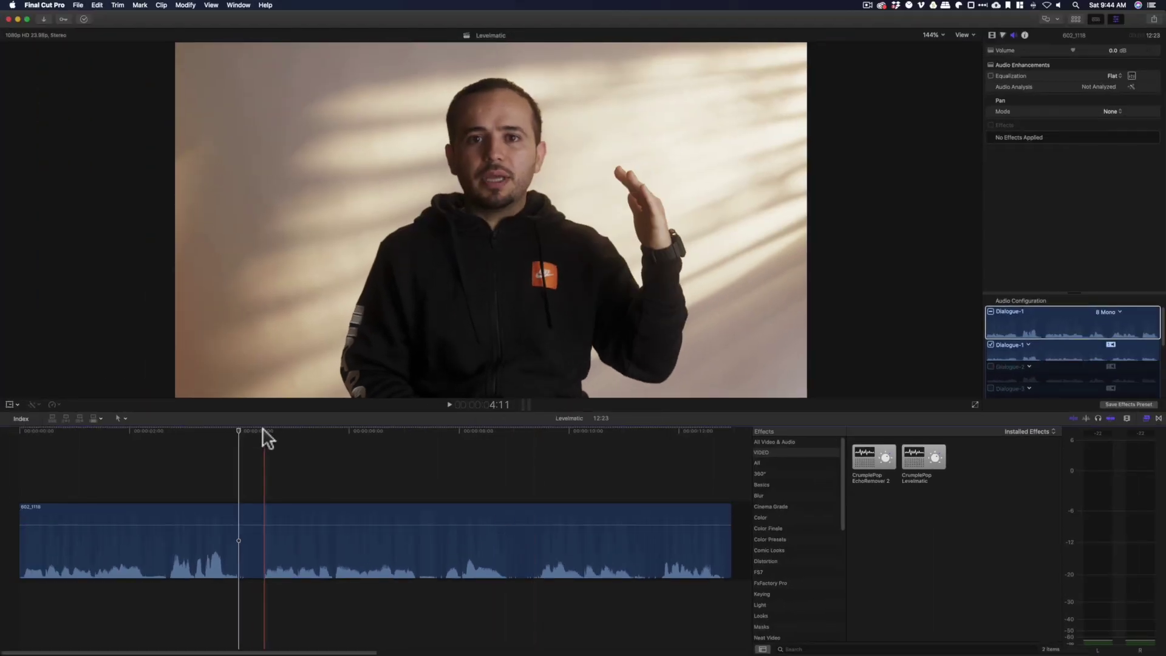
# Step: Return the playhead to the clip start and toggle the Effects browser off and back on
pyautogui.click(19, 438)
pyautogui.click(13, 471)
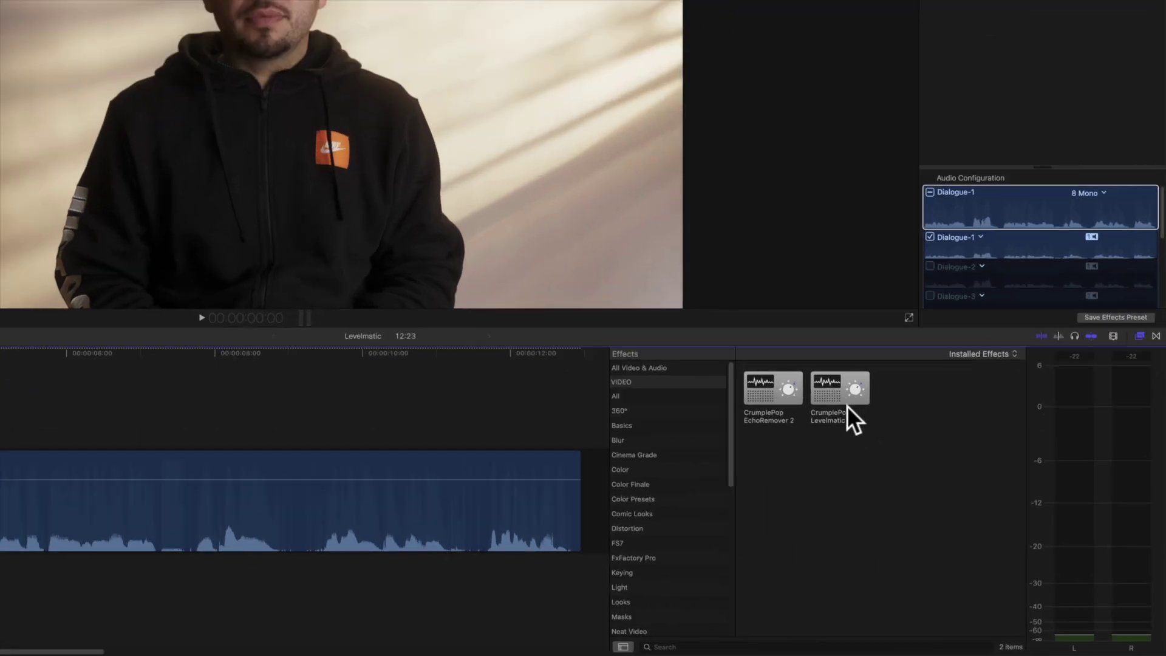
pyautogui.scroll(-3, 686, 558)
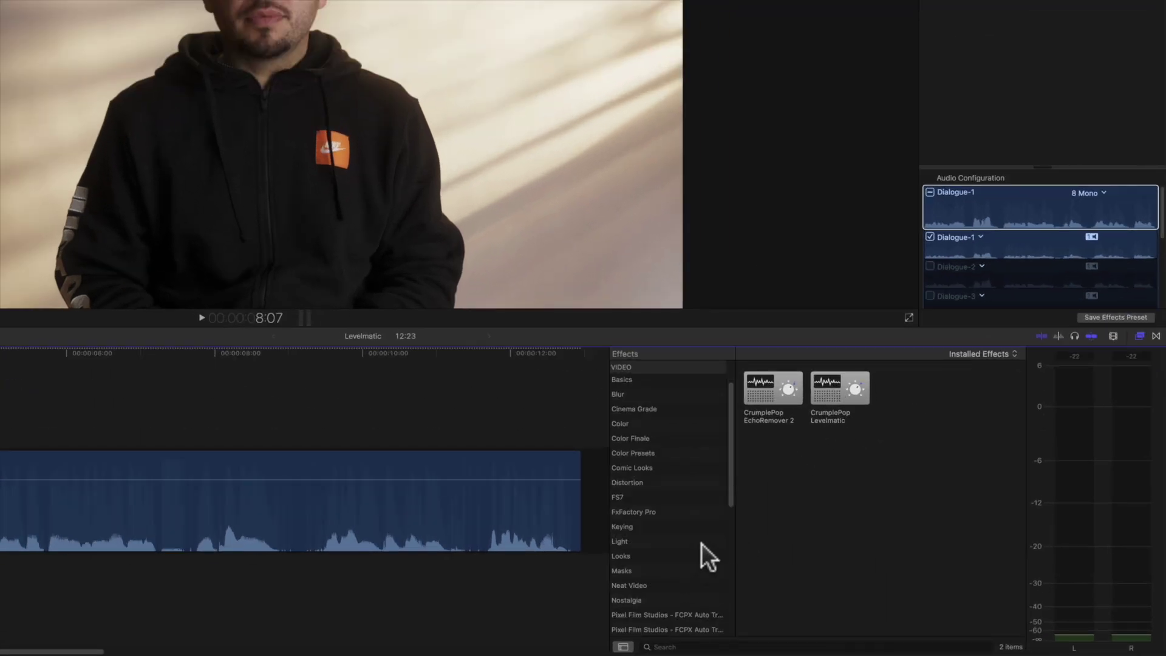
pyautogui.click(1138, 336)
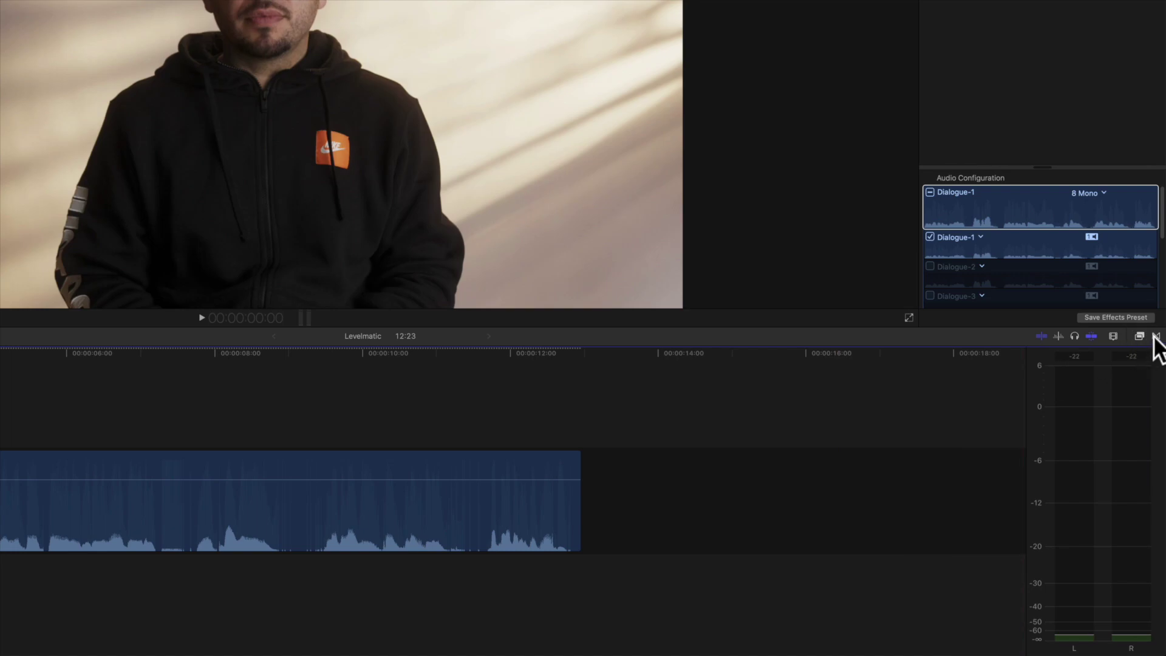
pyautogui.click(1139, 336)
pyautogui.scroll(-5, 667, 588)
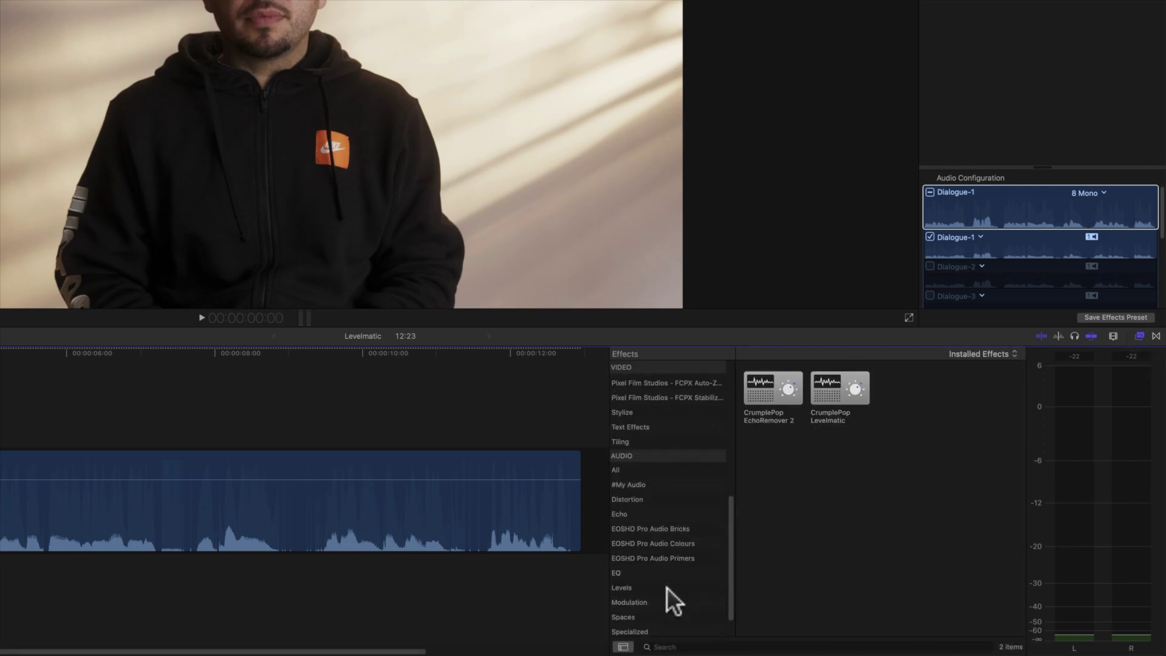
# Step: Show the CrumplePop audio effects and bring up the Levelmatic product page
pyautogui.click(635, 629)
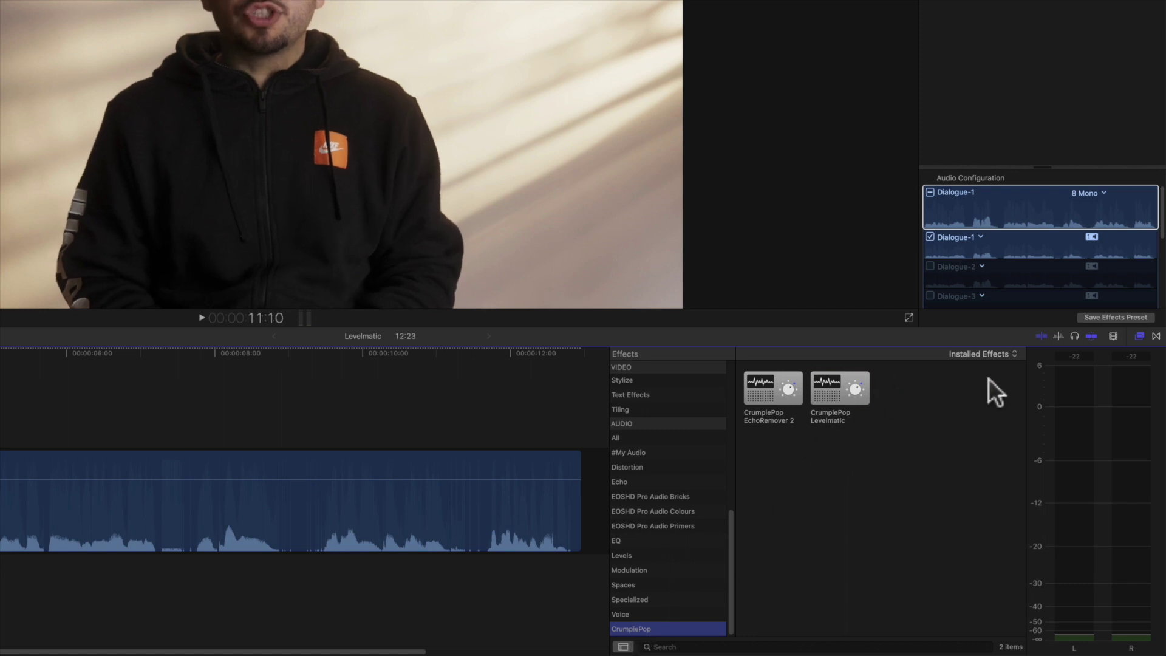
pyautogui.click(582, 77)
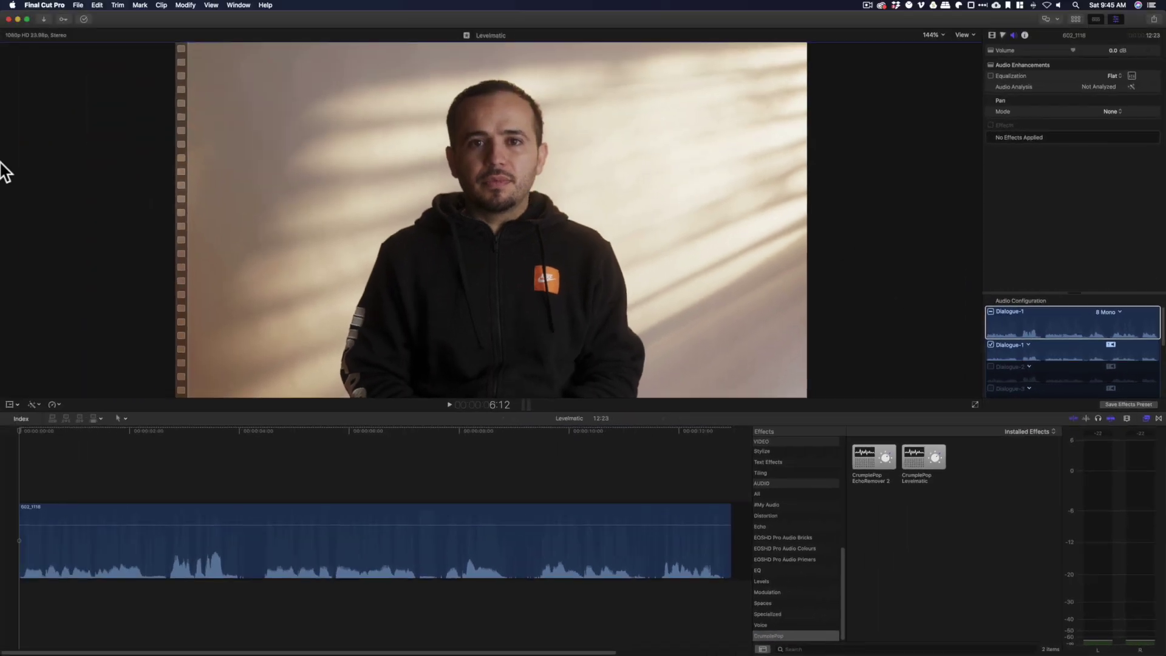
pyautogui.click(16, 95)
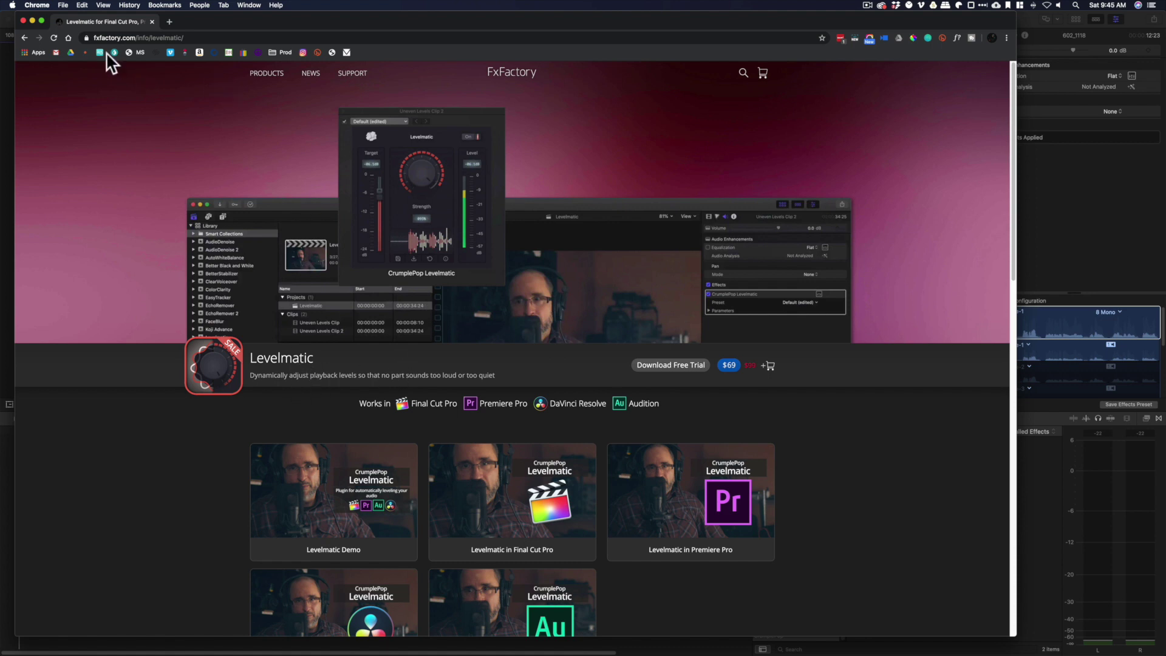
pyautogui.click(32, 21)
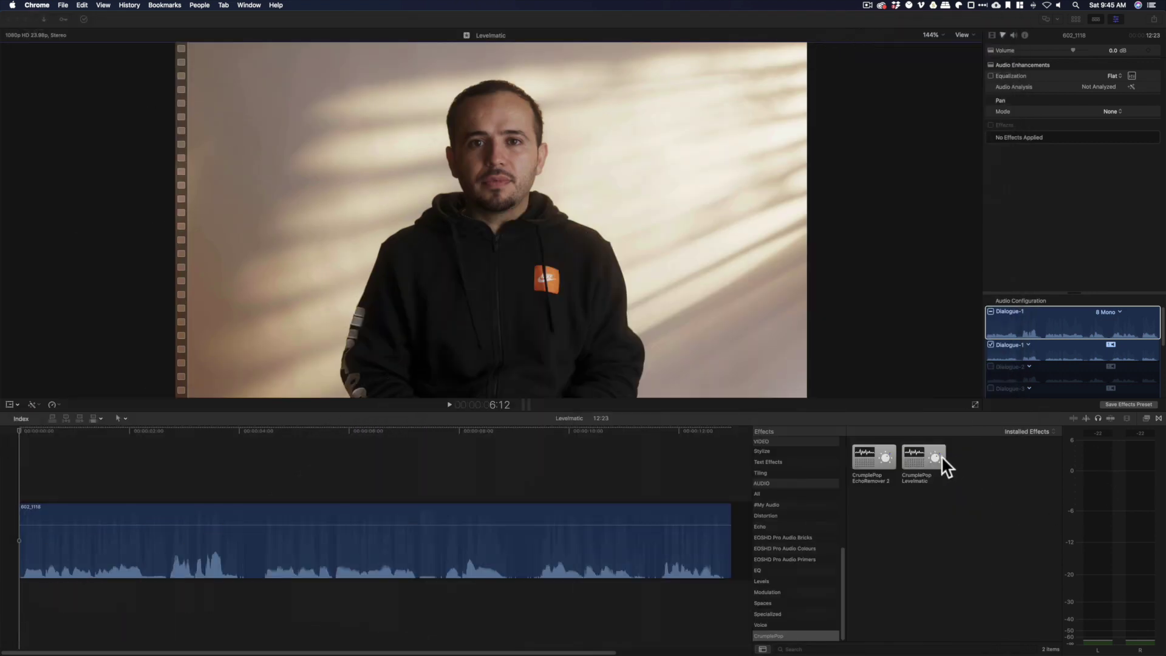
# Step: Apply Levelmatic to the interview clip and position its settings window over the viewer
pyautogui.moveTo(921, 473); pyautogui.dragTo(513, 559)
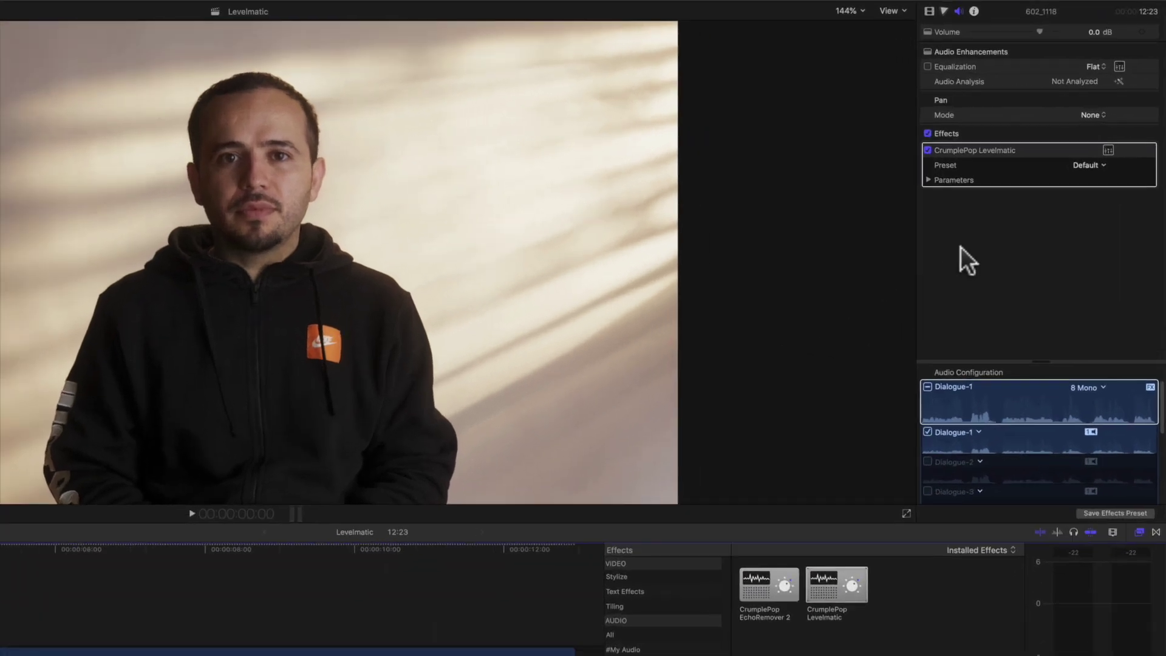
pyautogui.click(1108, 150)
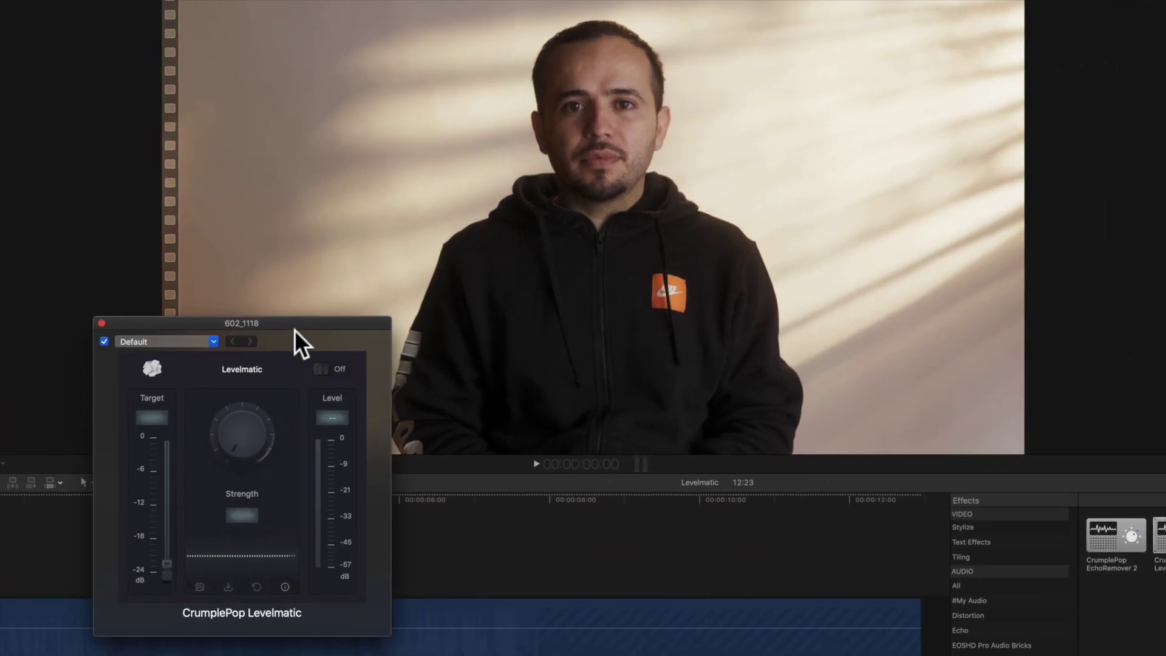
pyautogui.moveTo(294, 330); pyautogui.dragTo(670, 211)
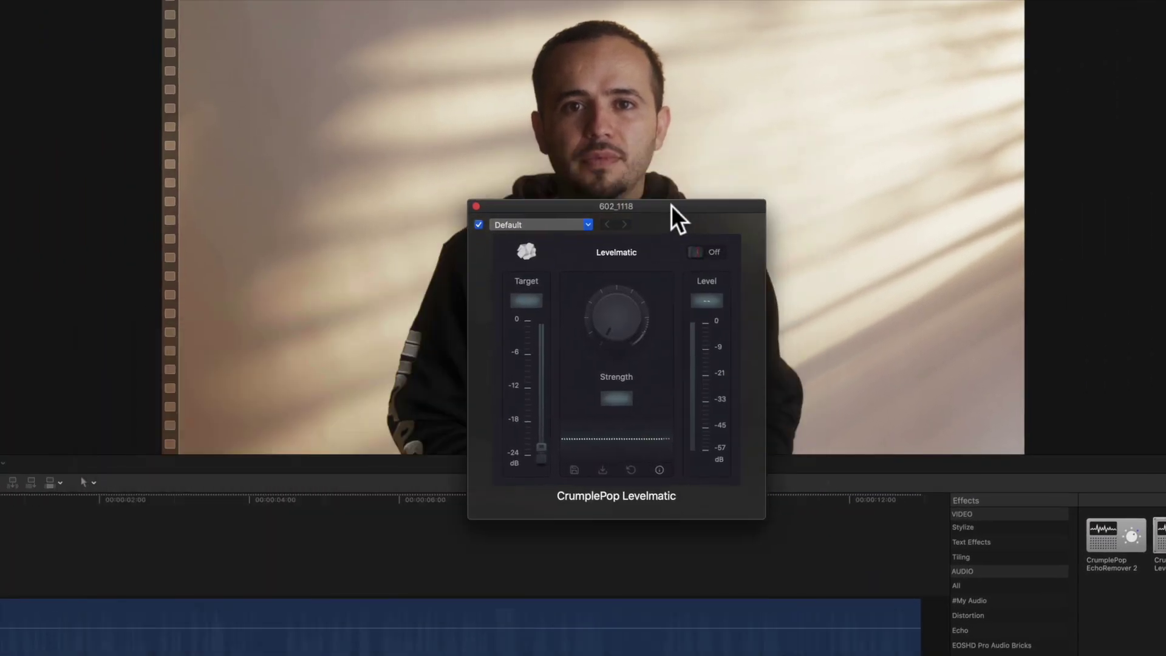
# Step: Switch Levelmatic On and raise its Target to about -2 dB
pyautogui.click(697, 252)
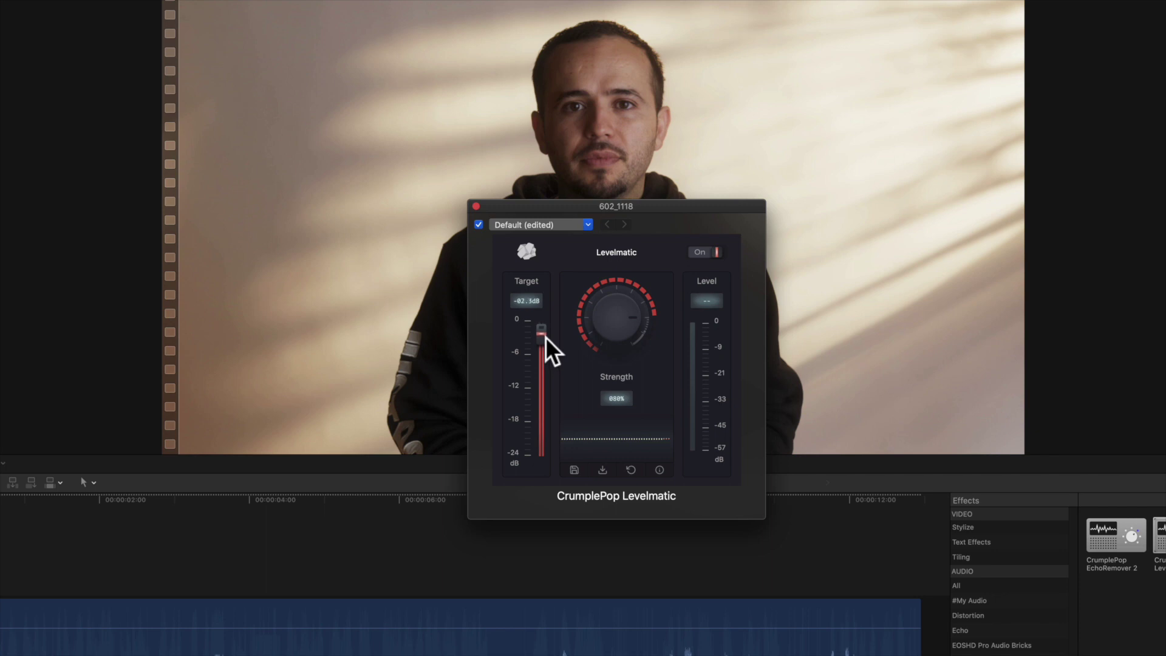
pyautogui.moveTo(545, 337); pyautogui.dragTo(544, 336)
pyautogui.click(701, 300)
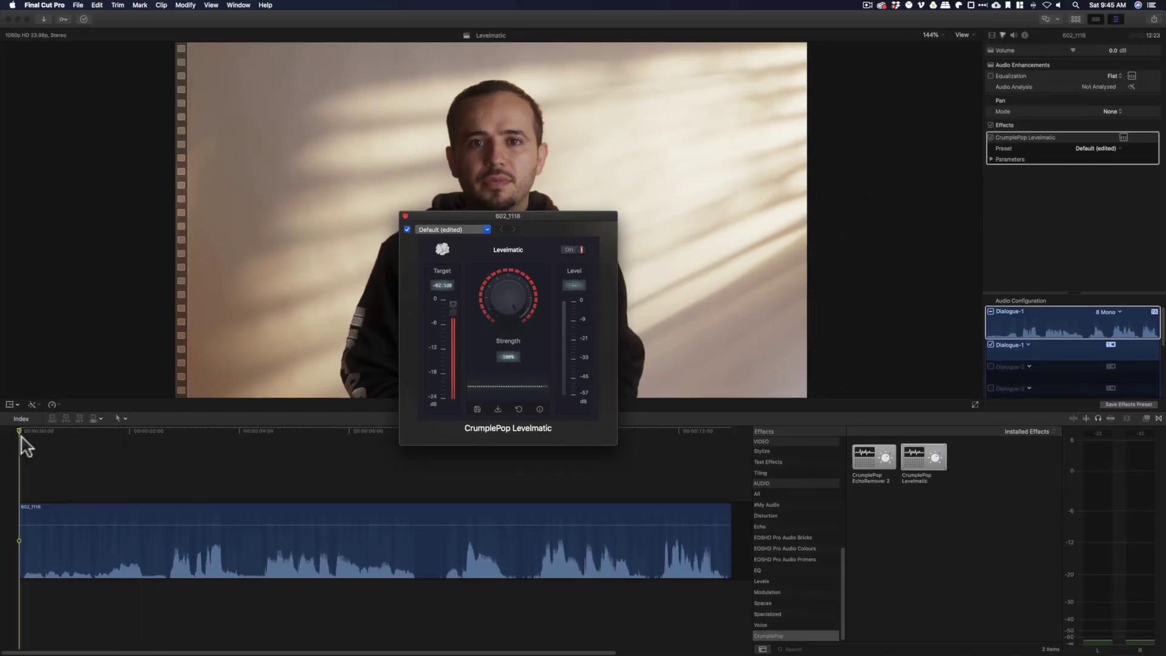
pyautogui.press('space')
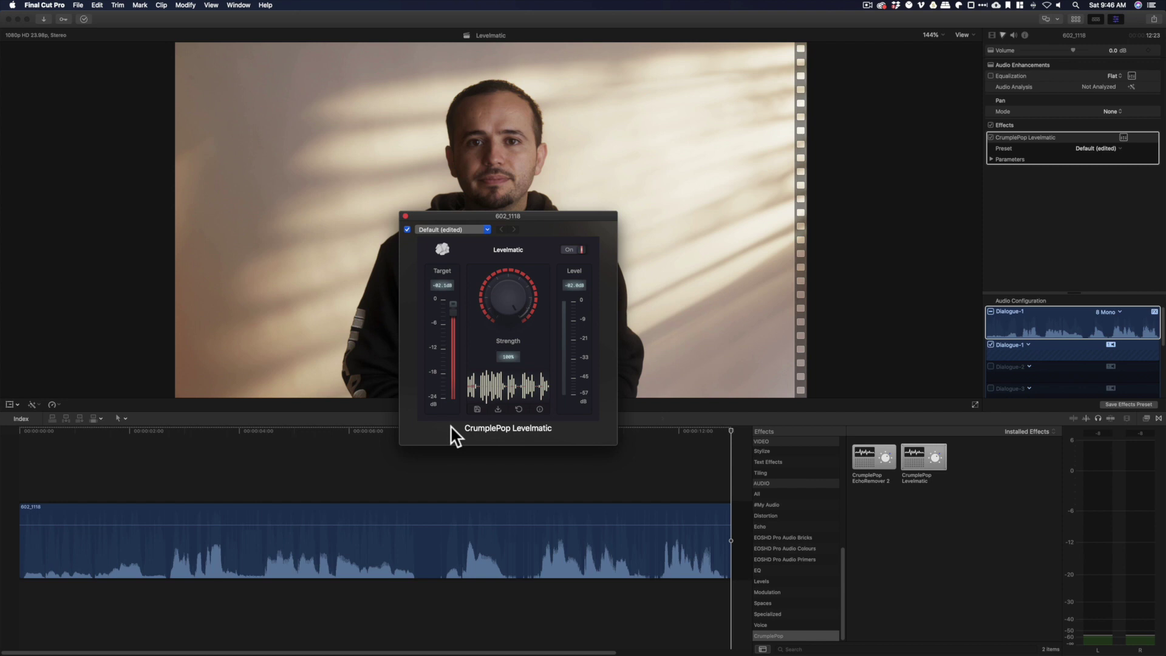
pyautogui.click(57, 447)
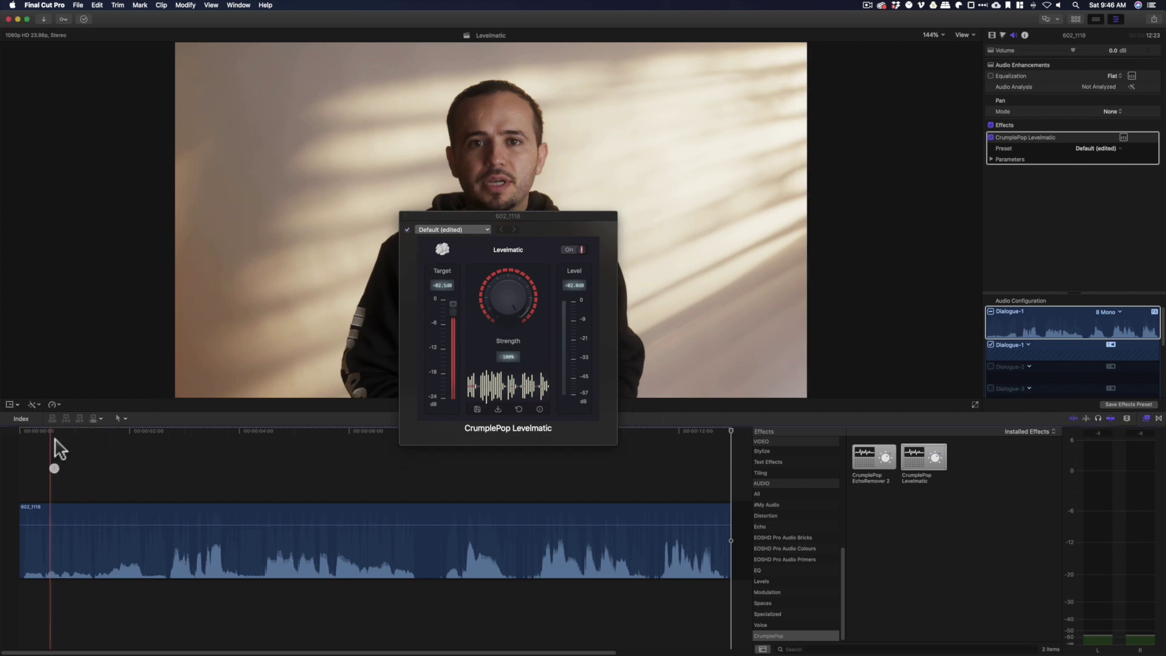
pyautogui.click(18, 442)
pyautogui.press('space')
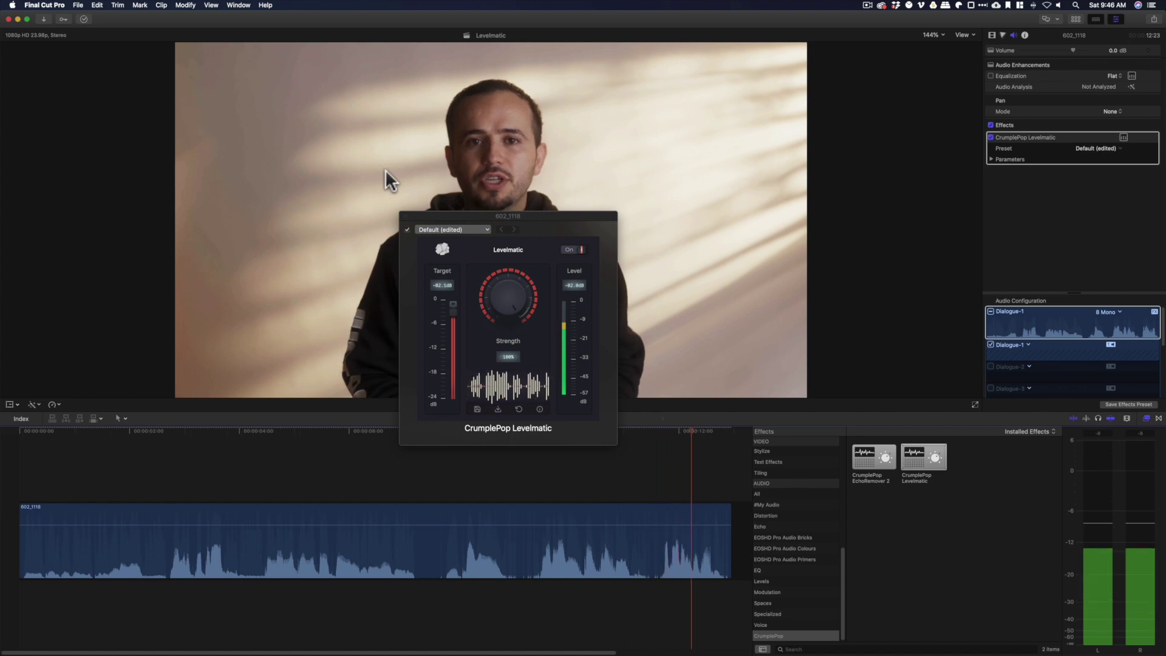
# Step: Close the Levelmatic window, rewind to the clip start and play the levelled interview
pyautogui.click(406, 216)
pyautogui.click(223, 433)
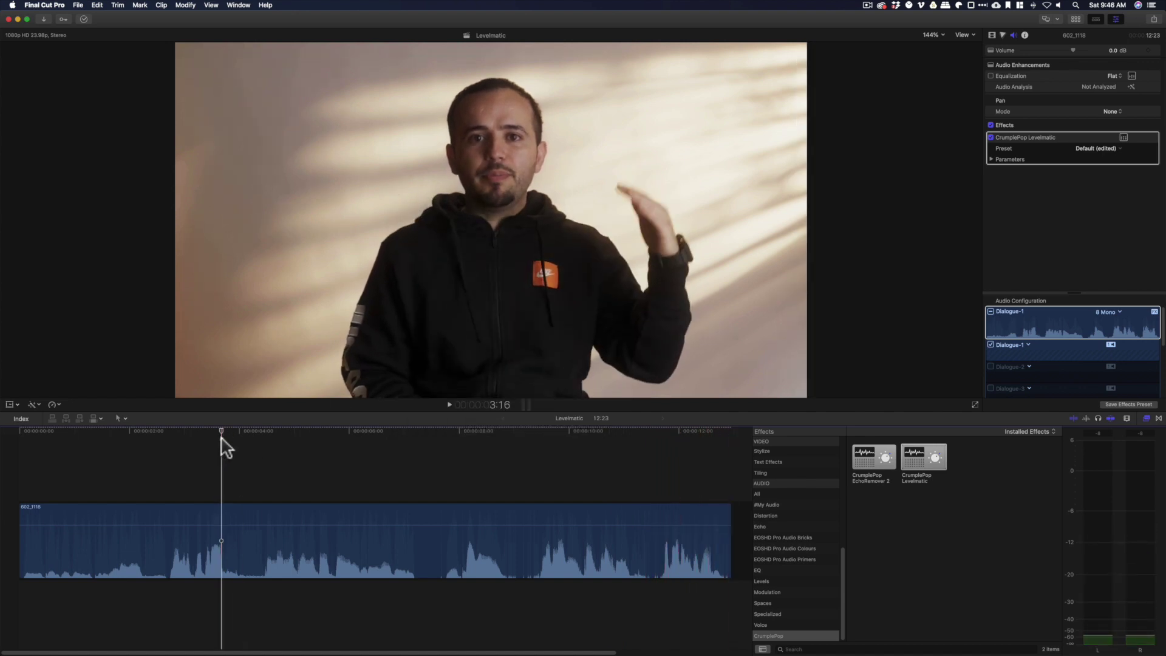
pyautogui.click(13, 464)
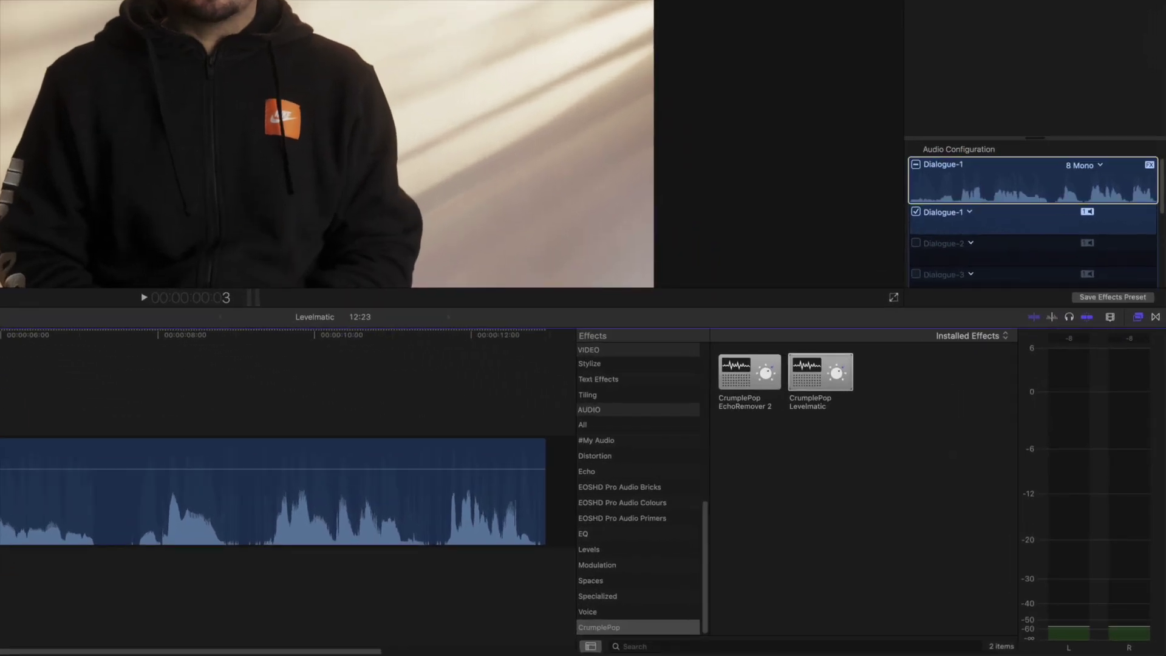
pyautogui.press('space')
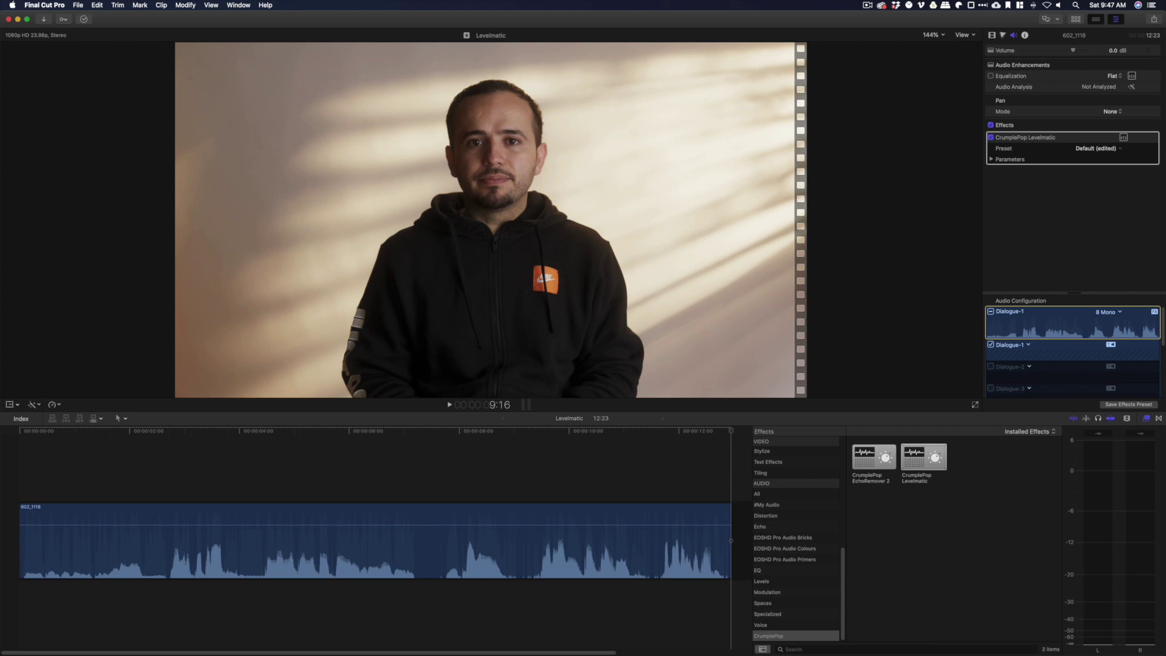
# Step: Reopen Levelmatic's settings, try Strength around 85%, then reset it to 100%
pyautogui.click(1123, 137)
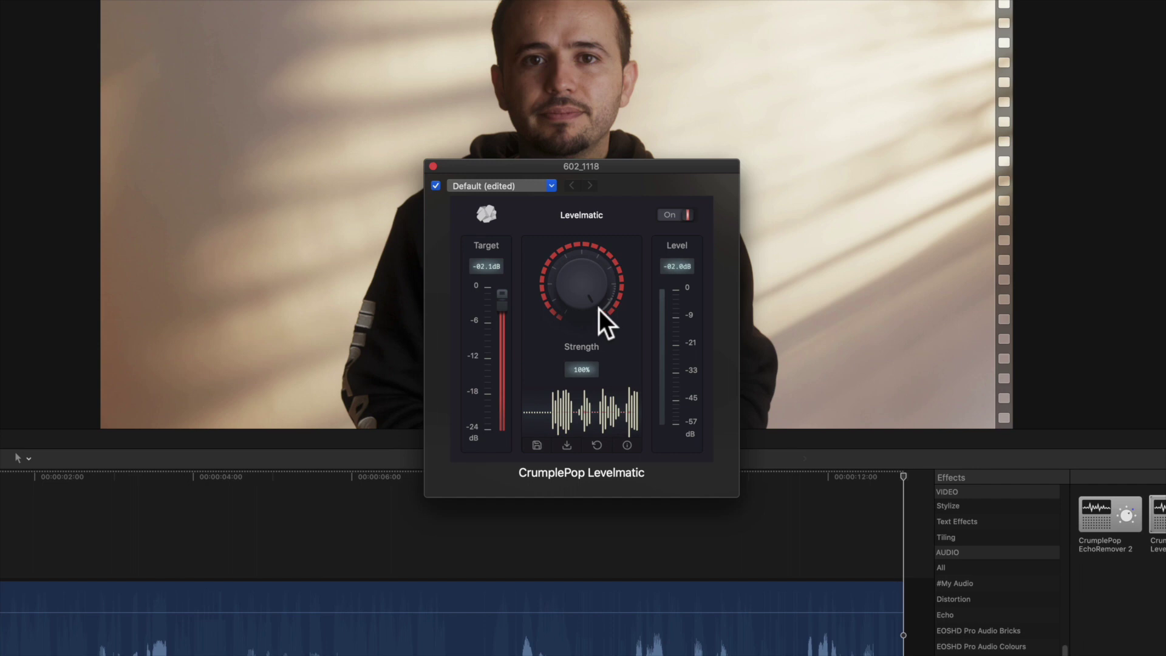
pyautogui.moveTo(626, 279); pyautogui.dragTo(619, 290)
pyautogui.doubleClick(568, 371)
# Step: Close the Levelmatic settings window, keeping the effect on the interview clip
pyautogui.click(404, 213)
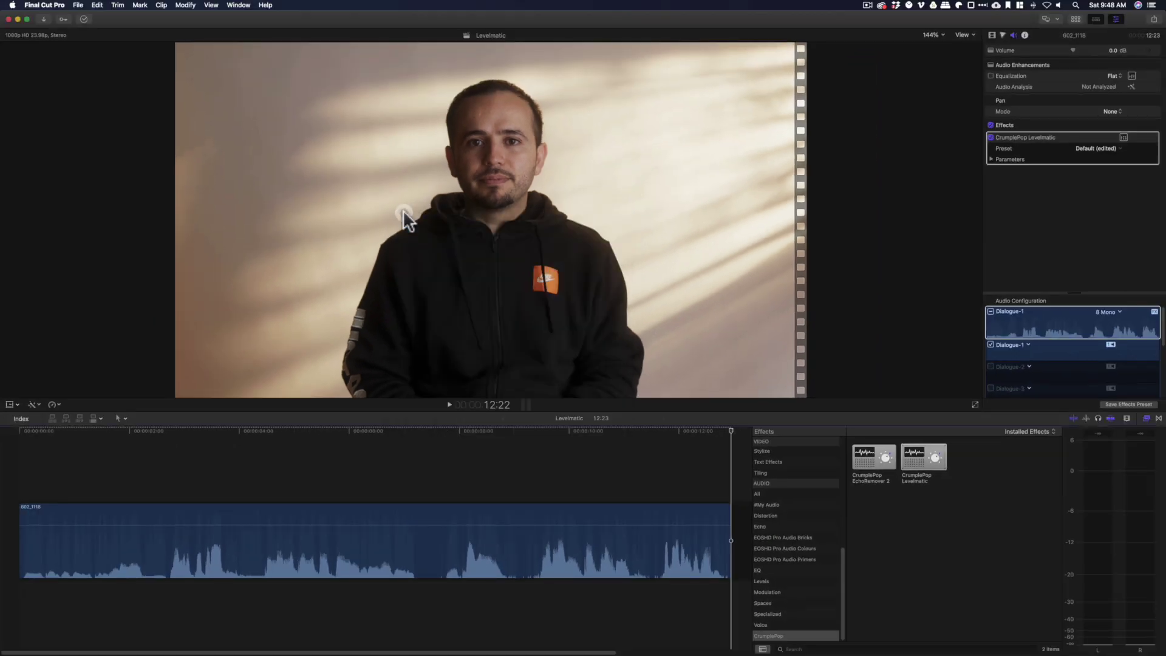